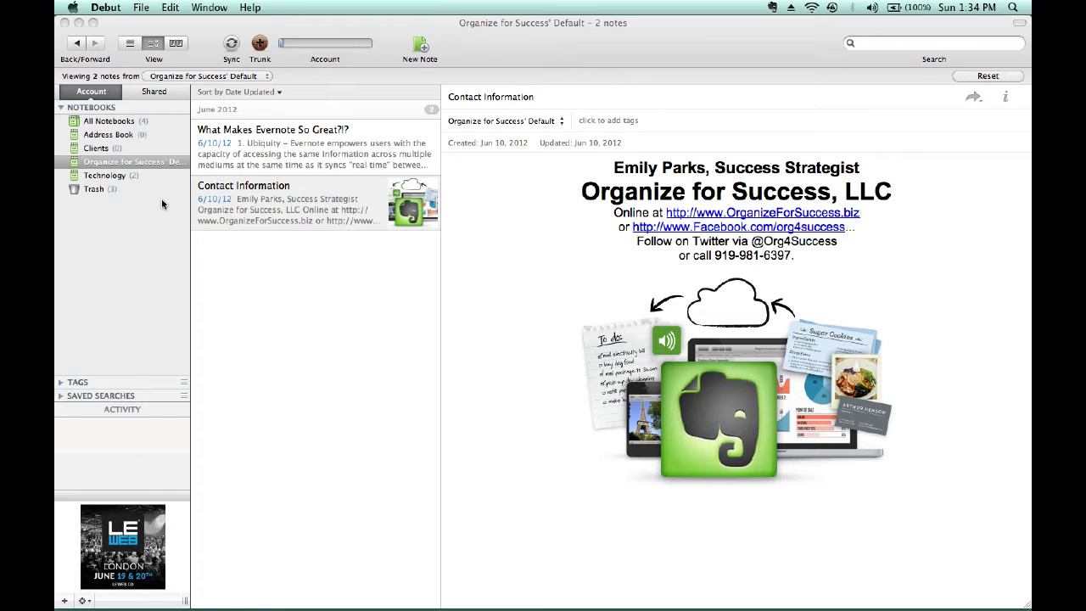
Create a new synchronized notebook named 'Recipes' from the All Notebooks menu
right_click(109, 123)
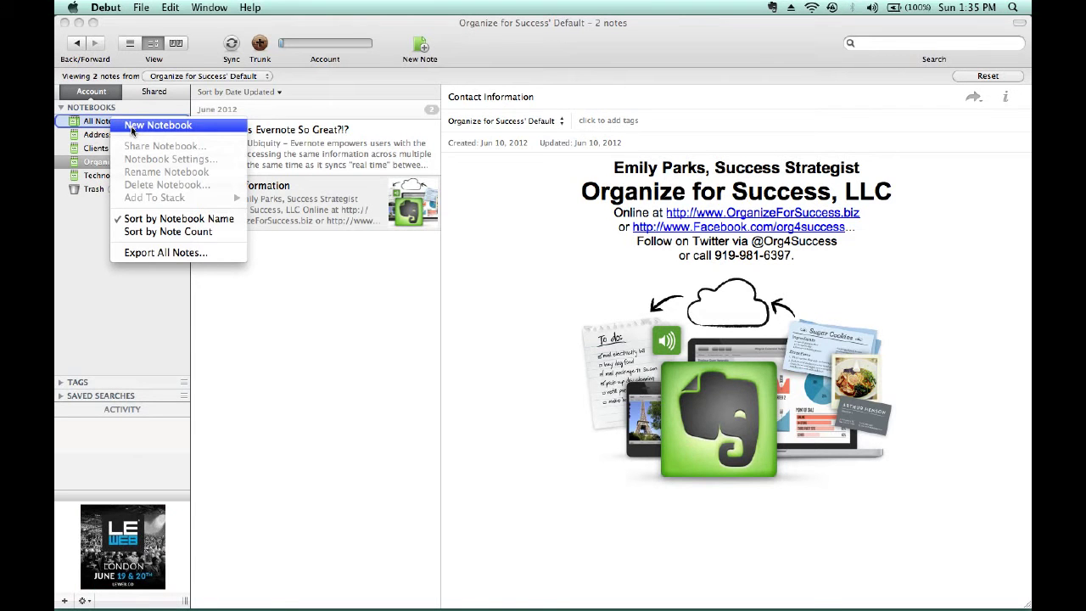
click(131, 130)
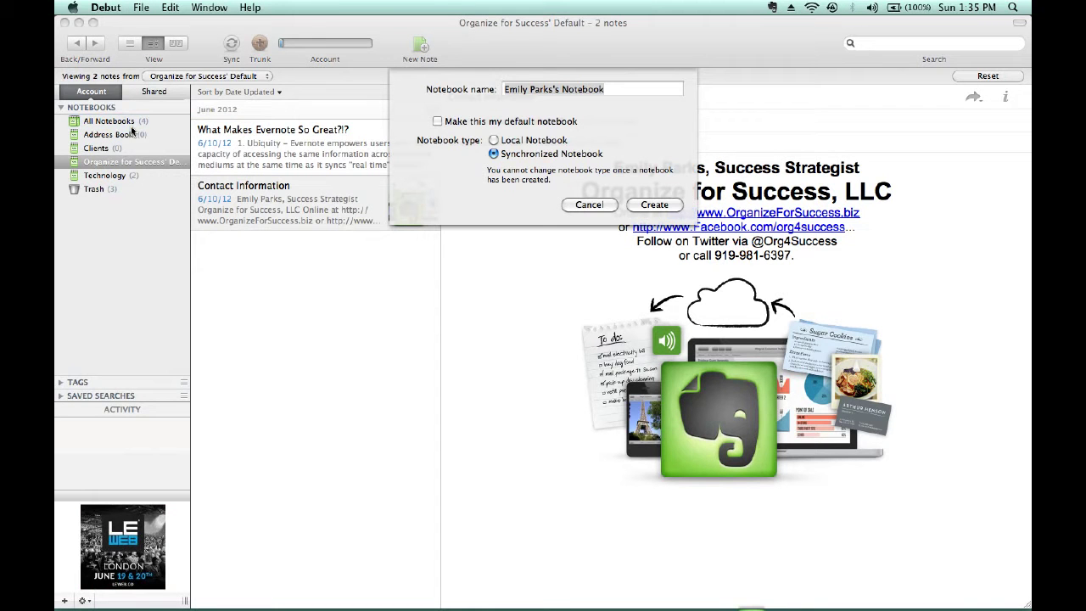
click(559, 93)
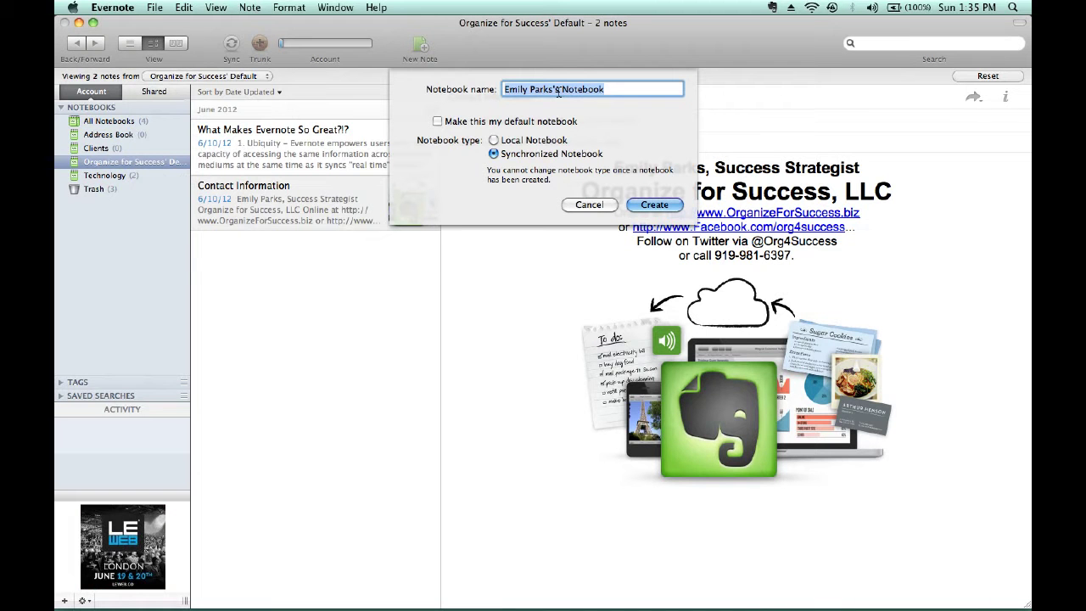
text(Recipes)
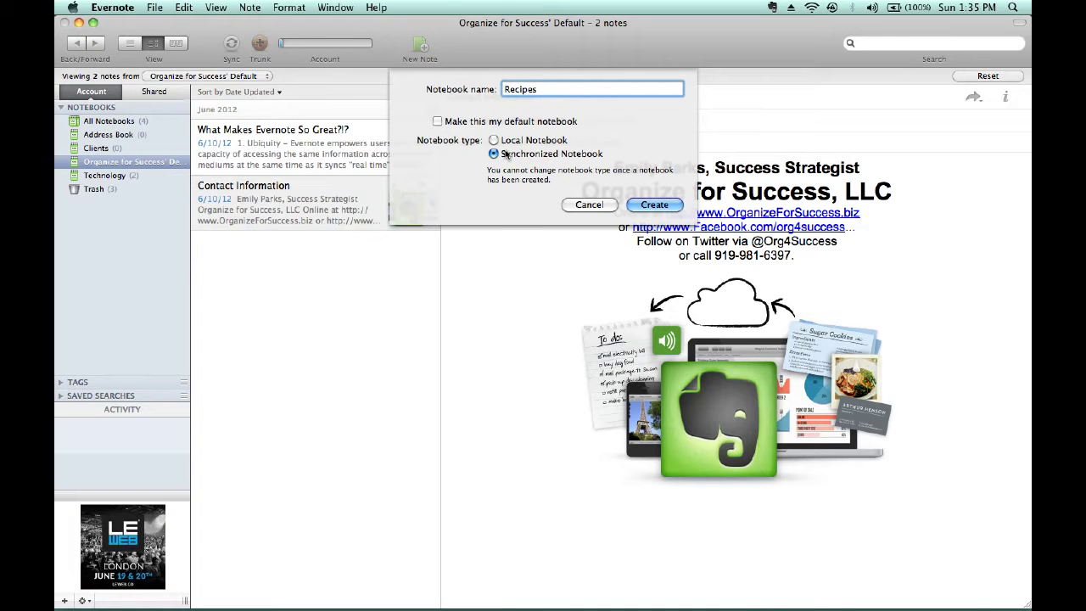
click(654, 205)
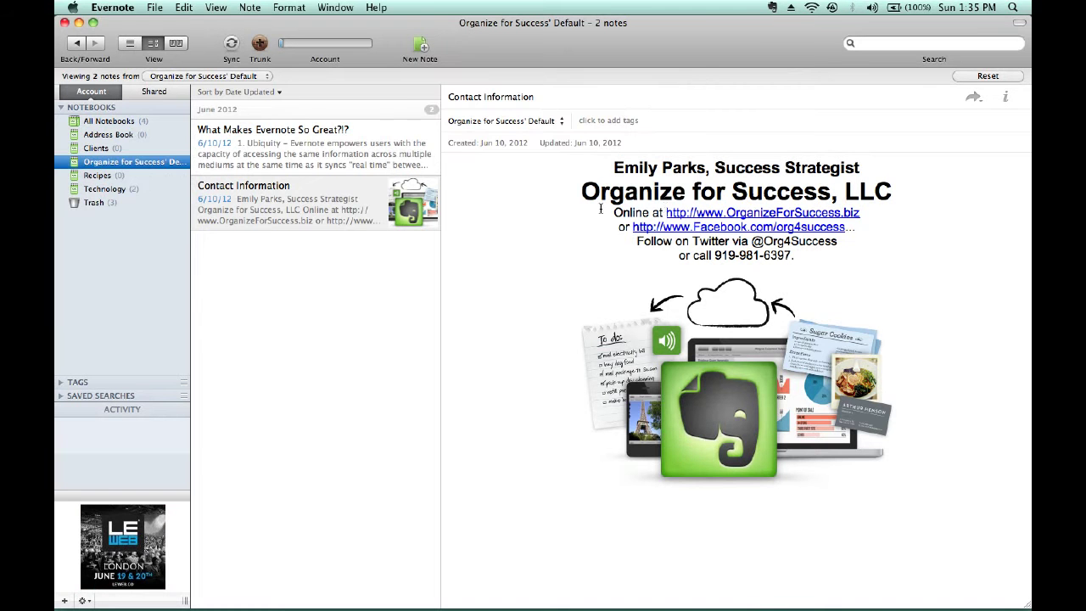
Add a new note titled 'Grandma's Chilli' to the Recipes notebook
click(99, 177)
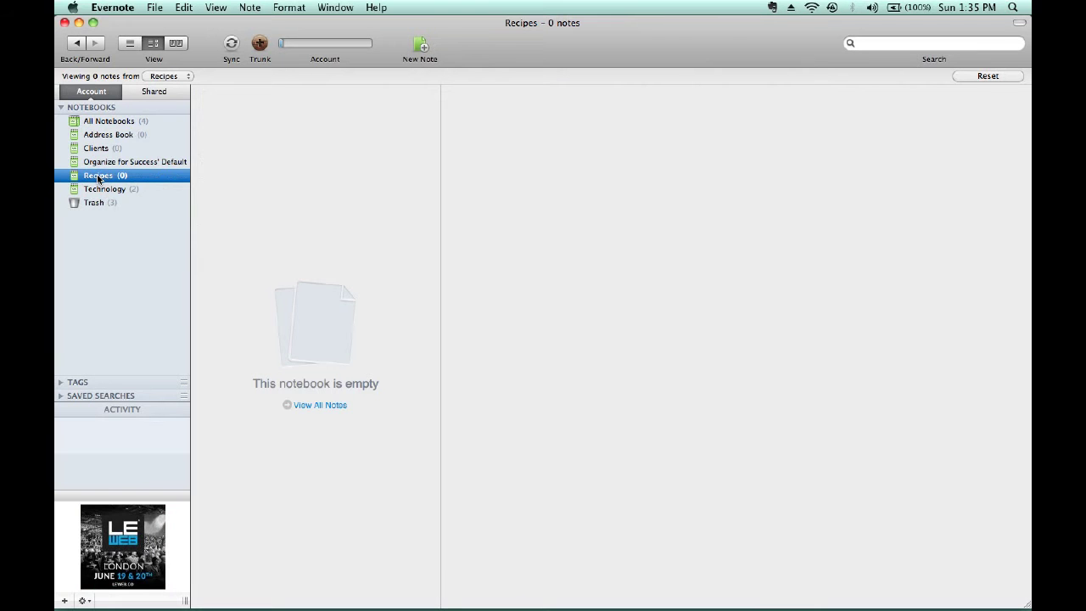
click(420, 47)
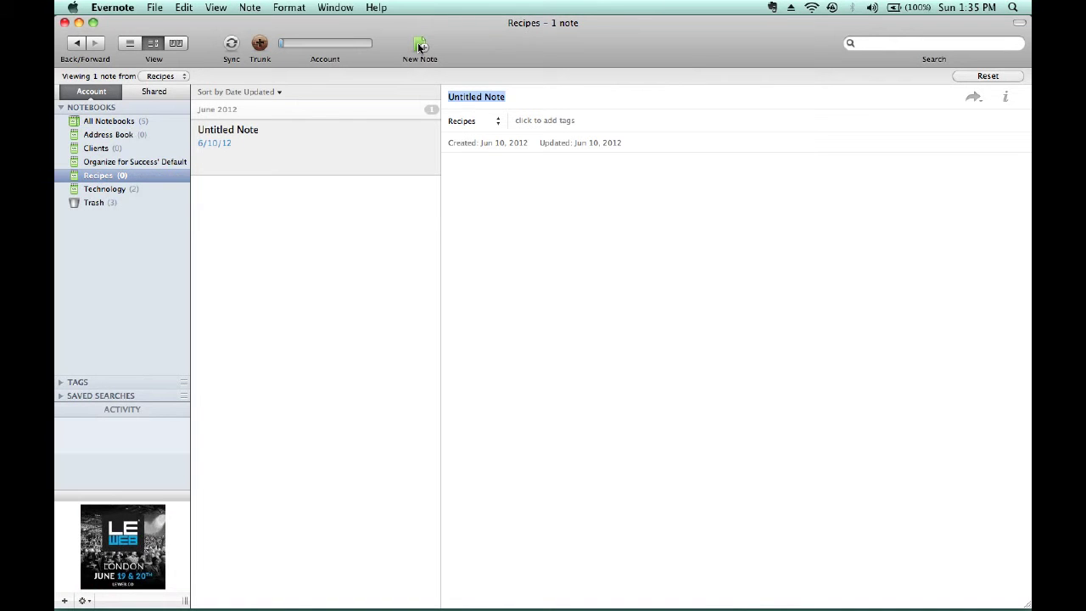
text(C)
text(rand)
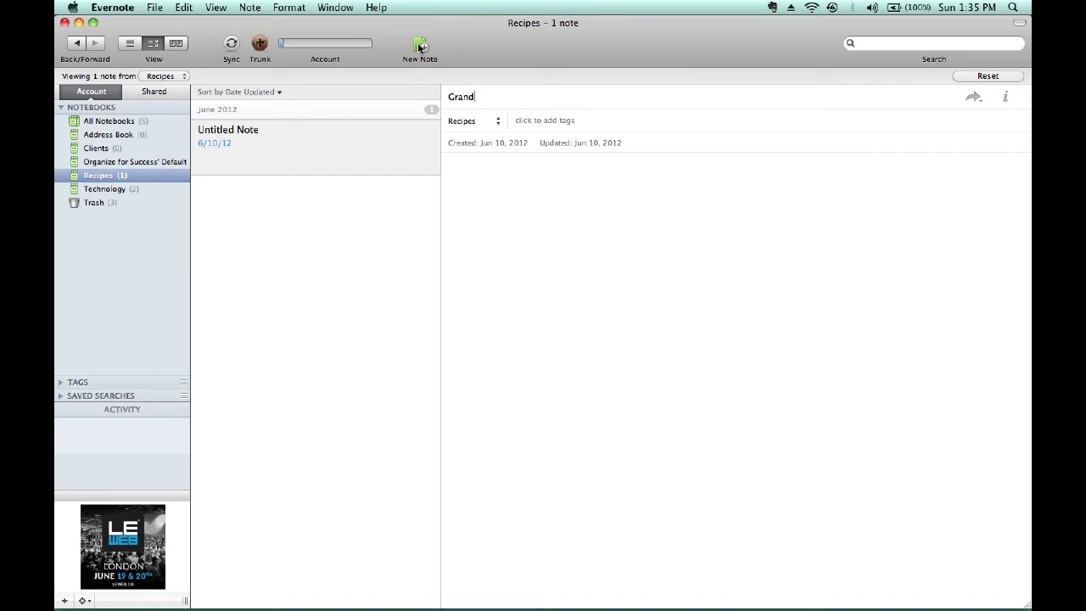
text(ma's Chilli)
Leave the note body empty, sync it to the account, and minimize Evernote
click(485, 197)
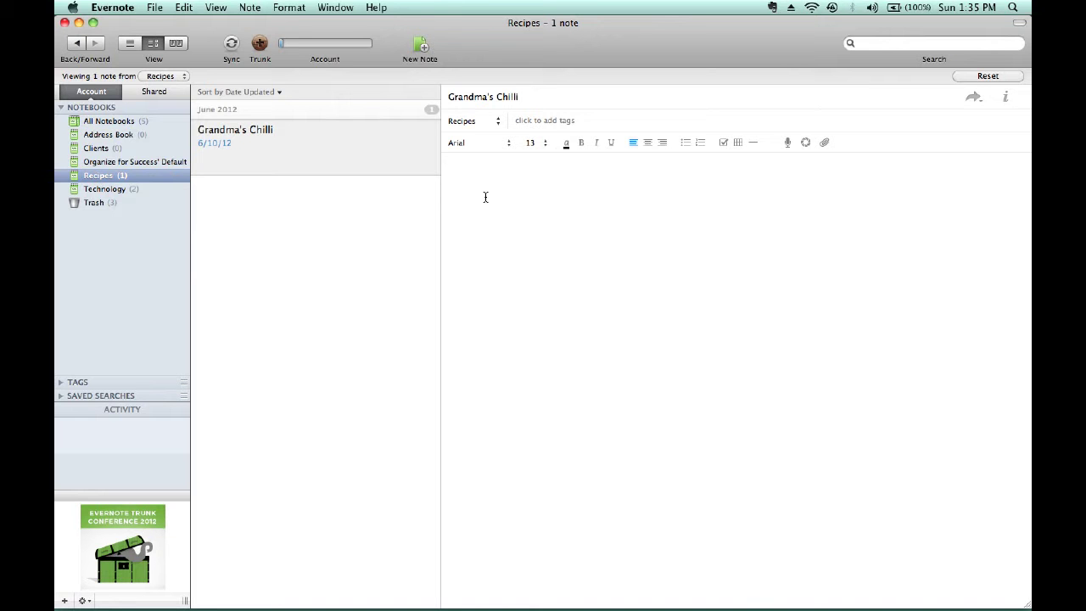
click(227, 44)
click(79, 25)
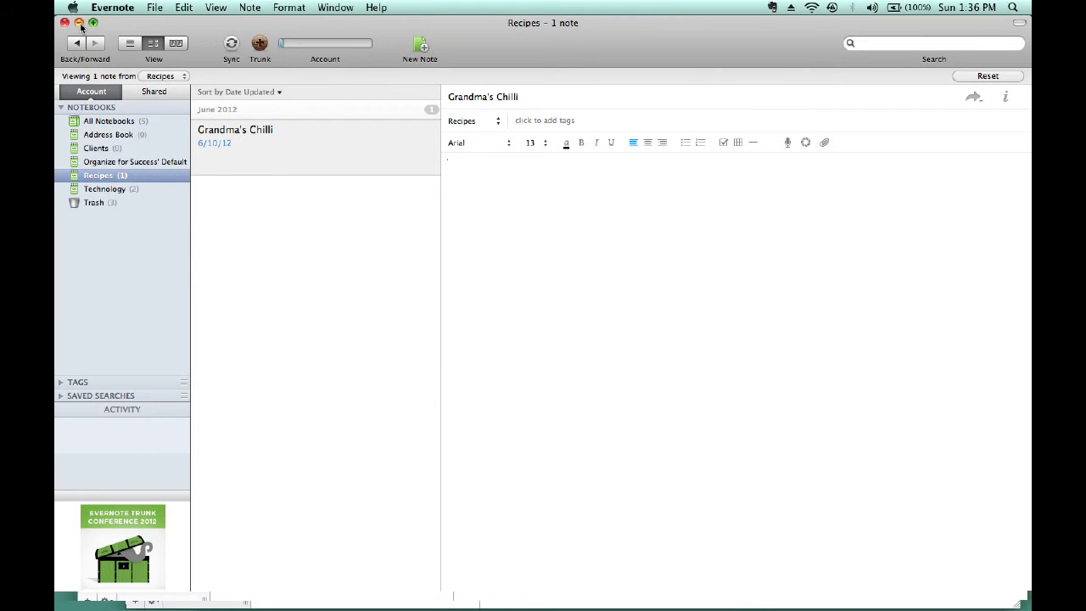
Return to Firefox and search Real Simple recipes for 'chicken'
click(80, 25)
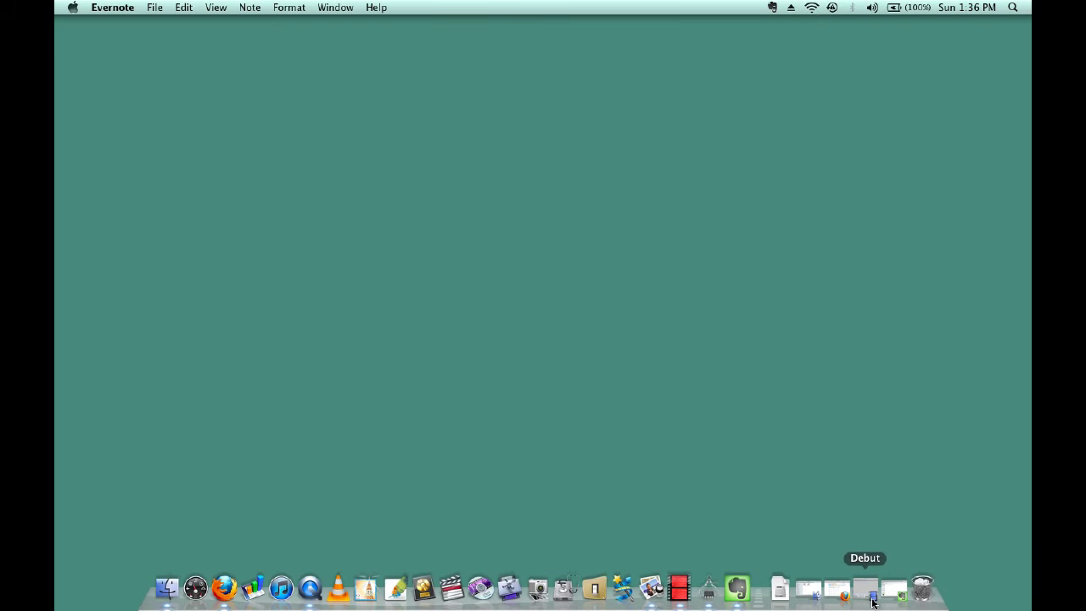
click(841, 597)
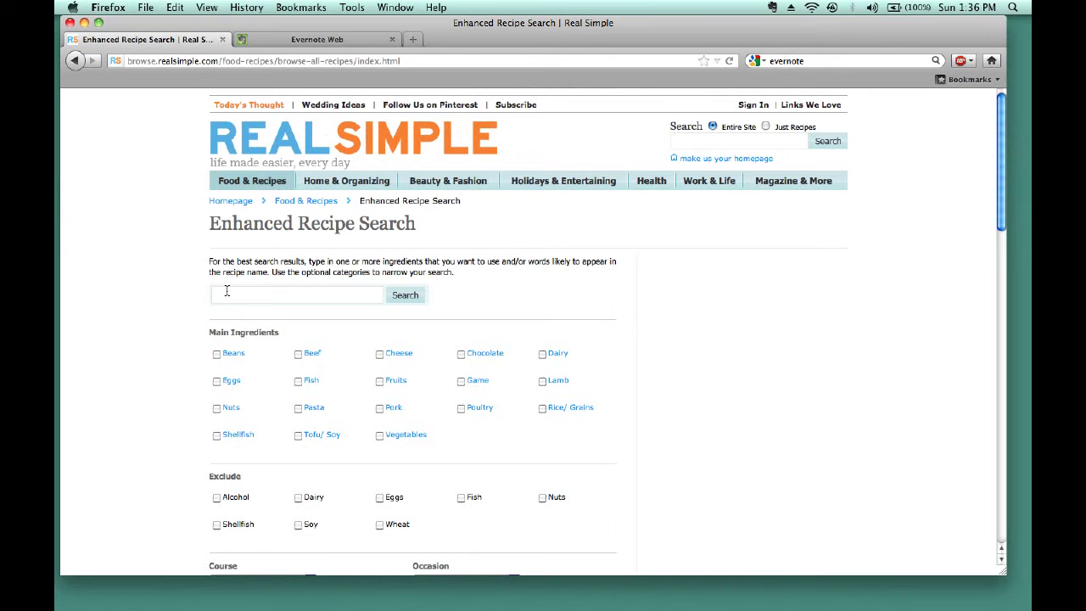
click(241, 295)
text(chicken)
click(406, 296)
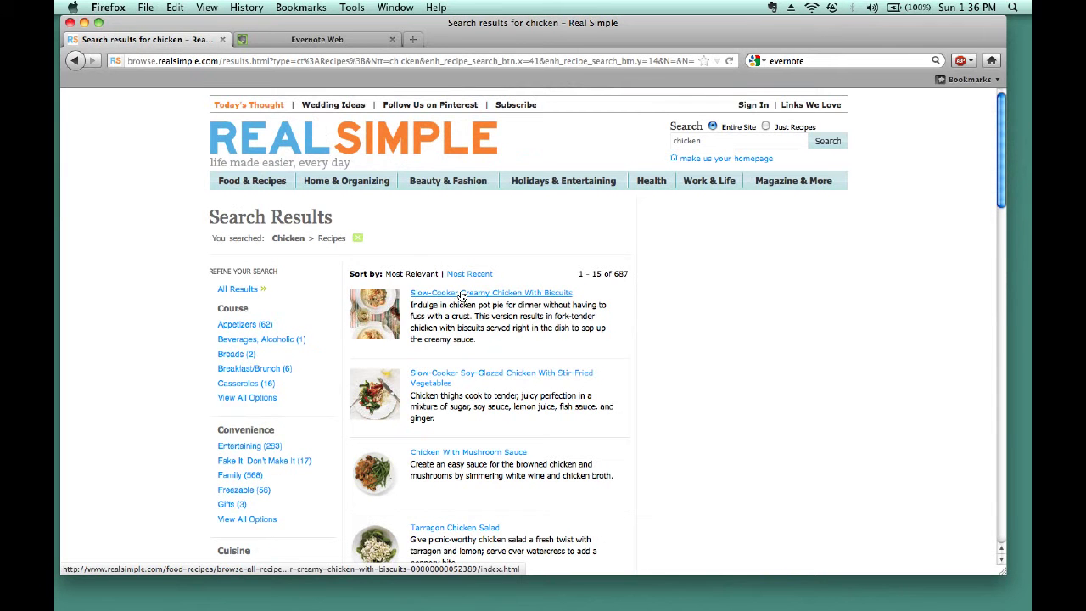
Open the Slow-Cooker Creamy Chicken With Biscuits recipe and enlarge the window to show ingredients and directions
click(462, 295)
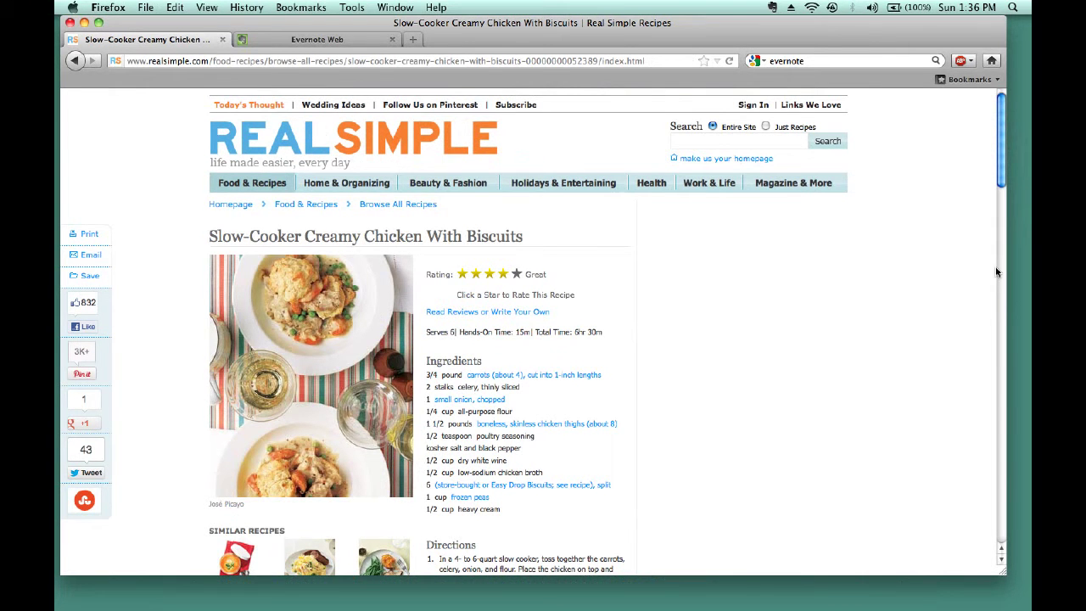
drag(1001, 185, 995, 214)
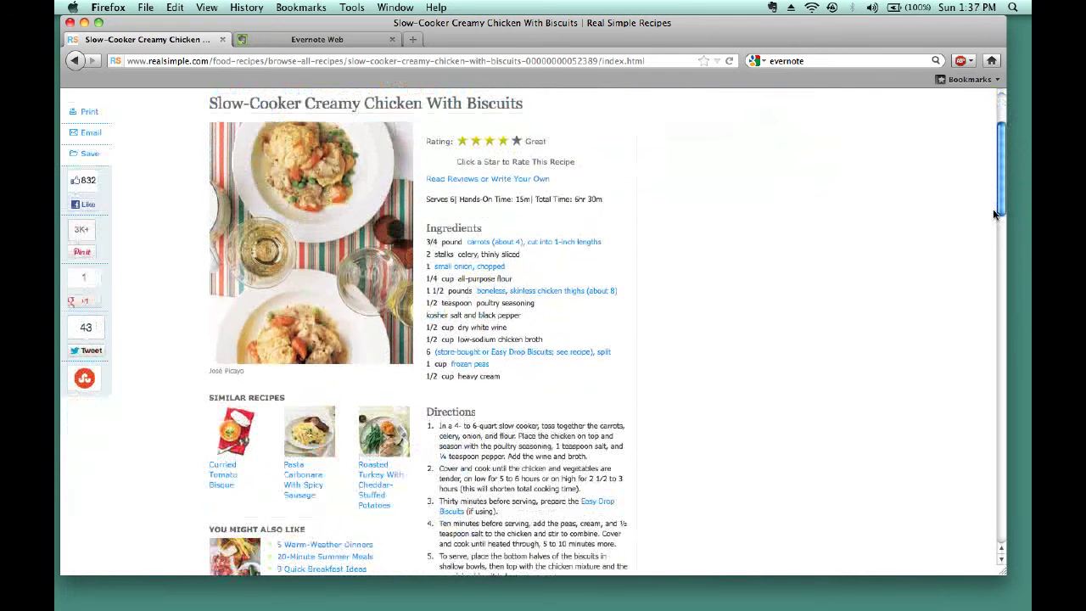
drag(1001, 575, 1005, 595)
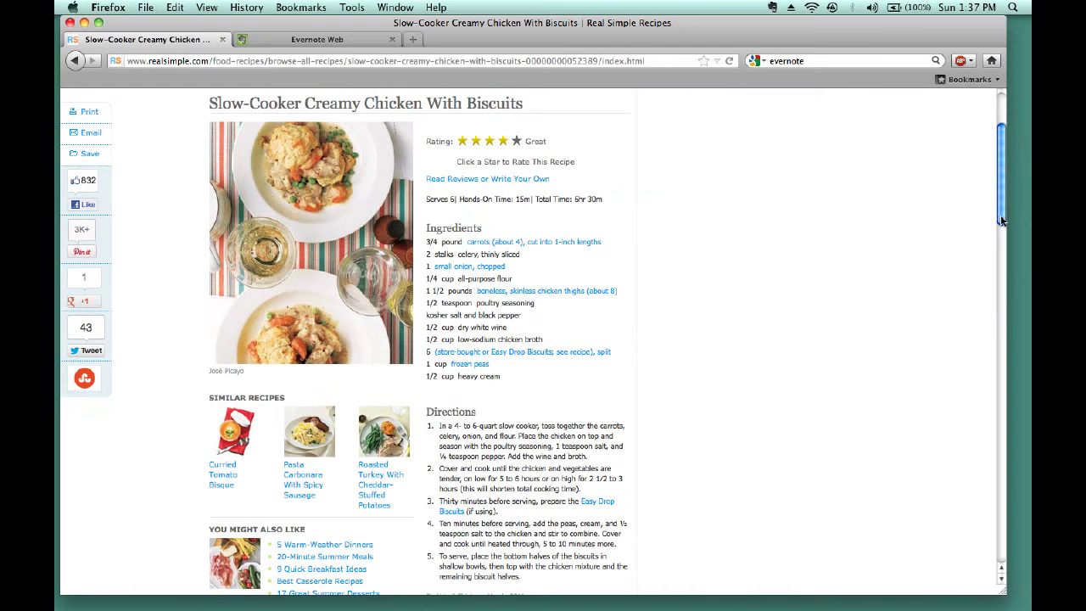
mouse_move(1001, 221)
mouse_down()
mouse_move(1002, 247)
mouse_move(1000, 221)
mouse_up()
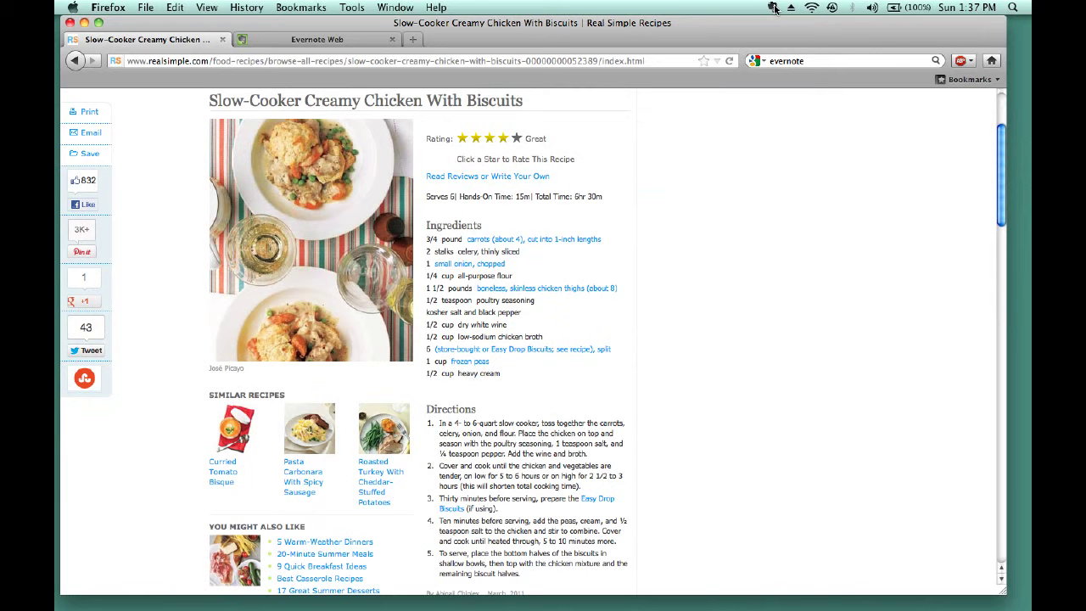
Clip a screen rectangle of the recipe's photo, ingredients and directions into Evernote
click(772, 7)
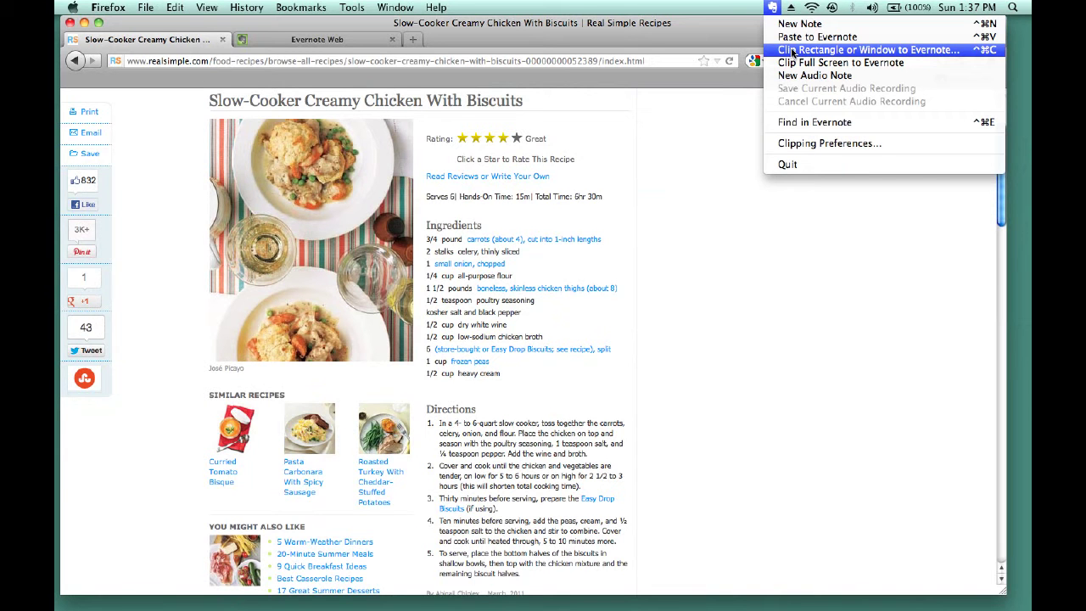
click(792, 51)
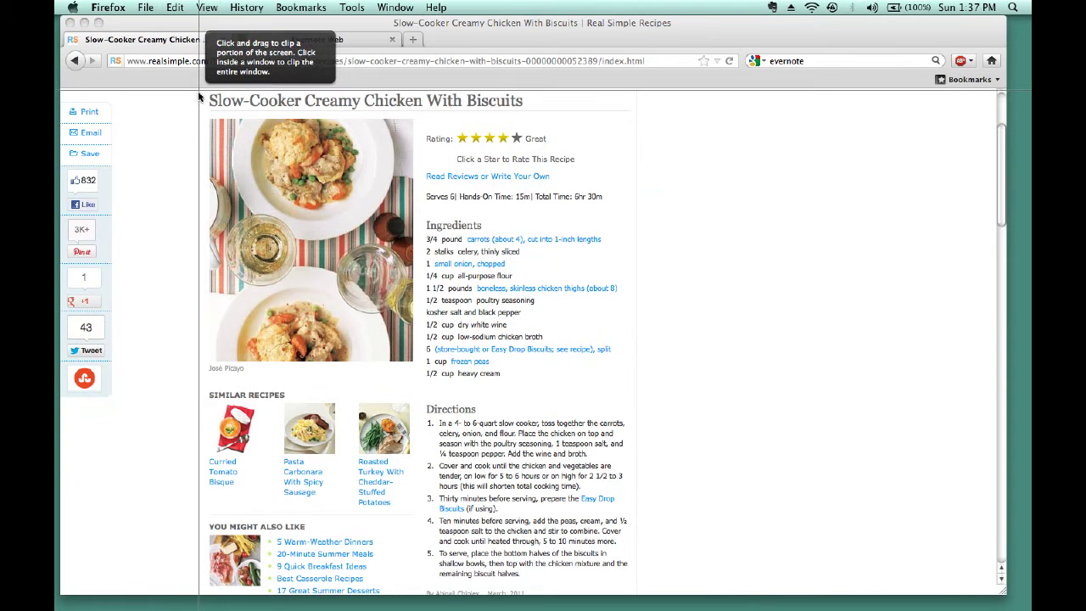
drag(200, 95, 636, 583)
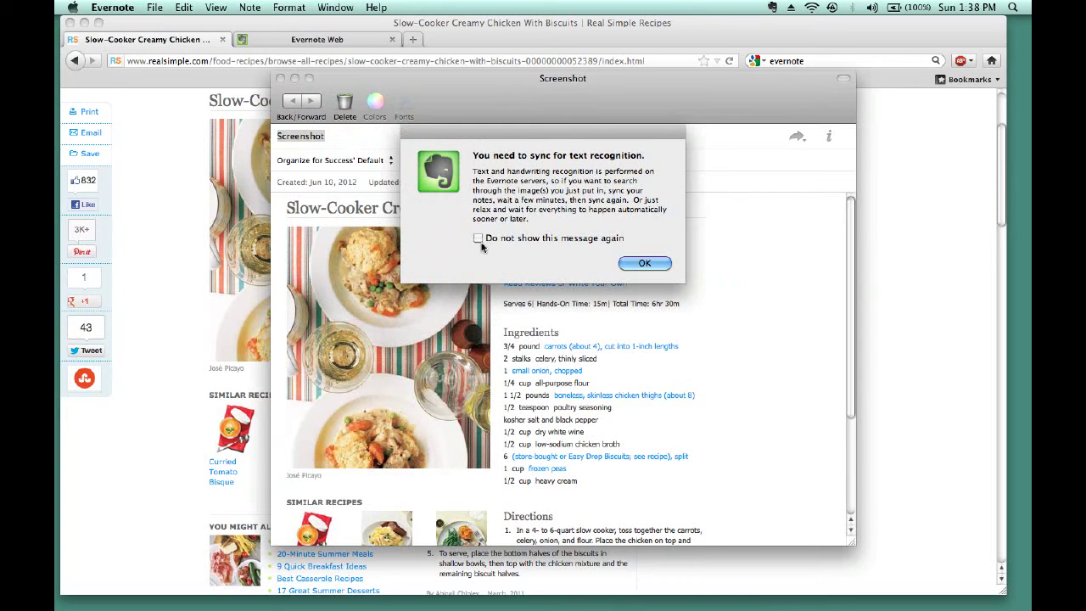
Turn off the text-recognition sync notice and file the clipped note in Recipes
click(478, 239)
click(642, 262)
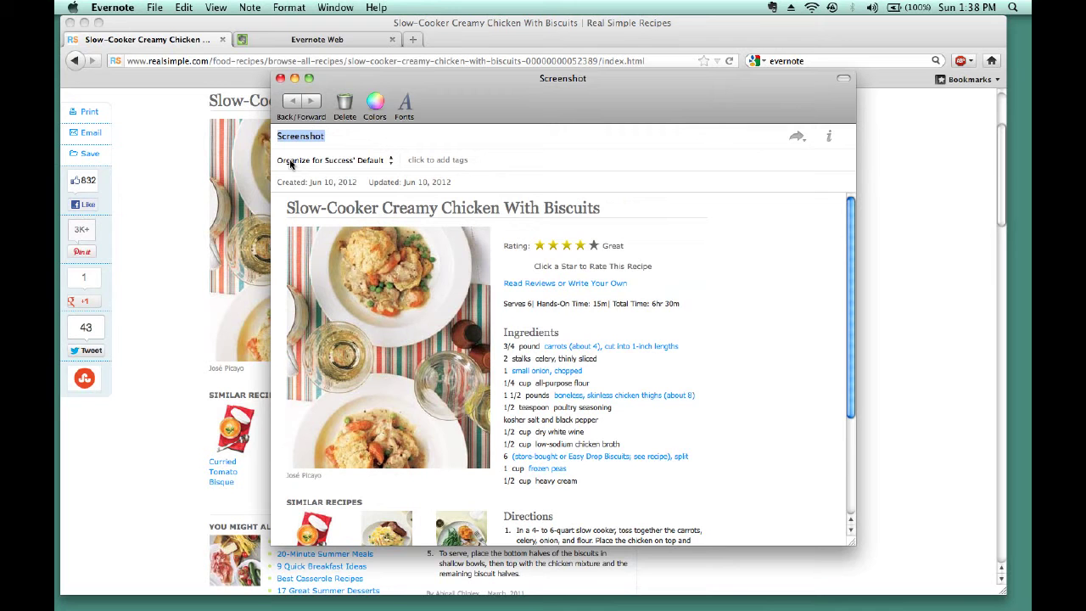
click(391, 162)
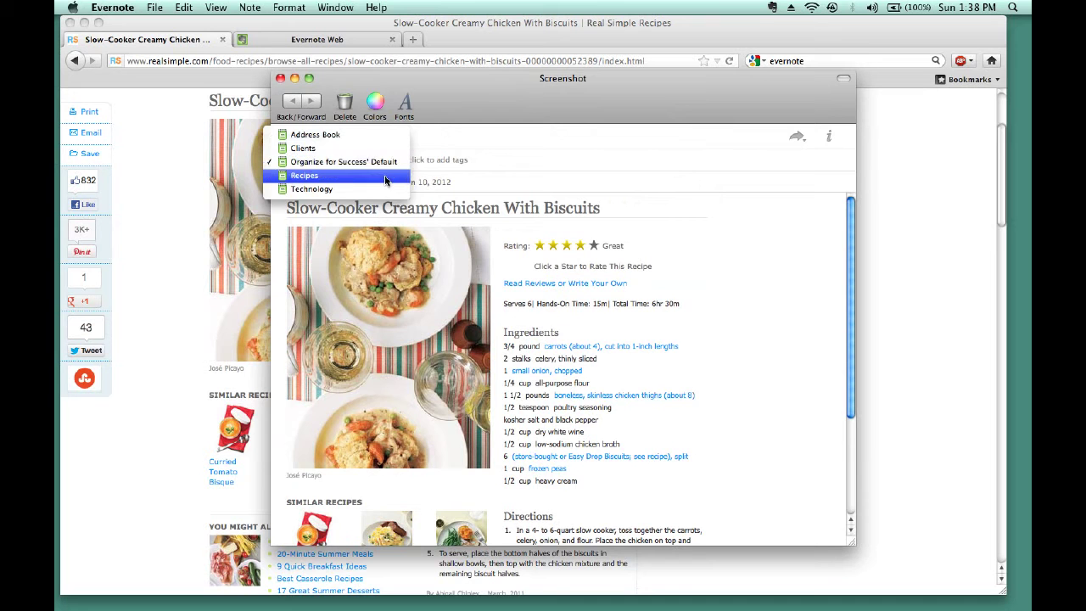
click(385, 176)
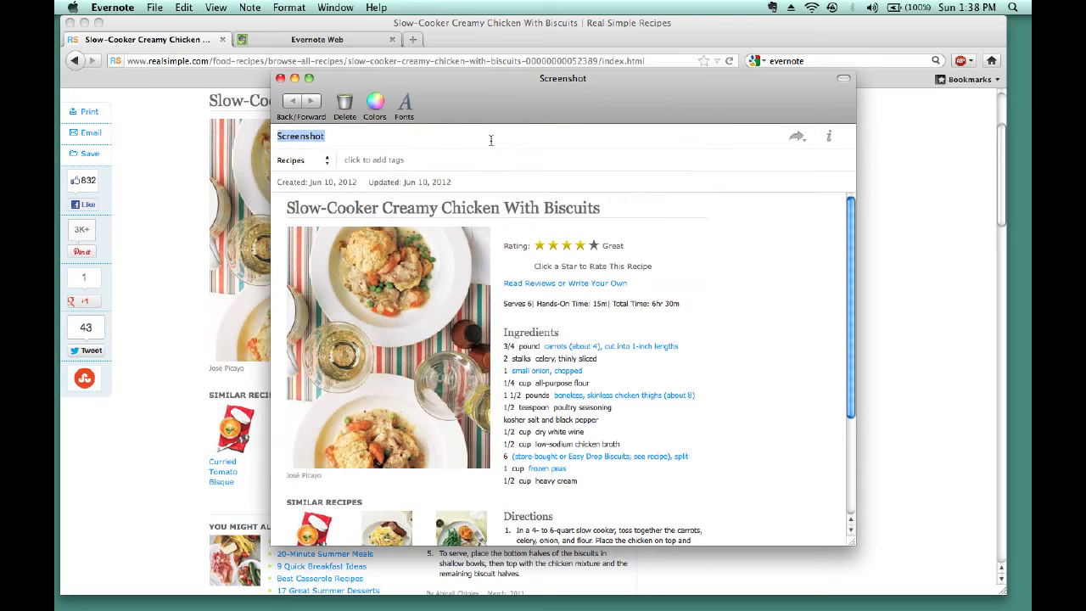
Retitle the note 'Slow-Cooker Creamy Chicken With Biscuits' and close its window
text(Slow)
text(-Co)
text(ok)
key(BackSpace)
text(oker Cream)
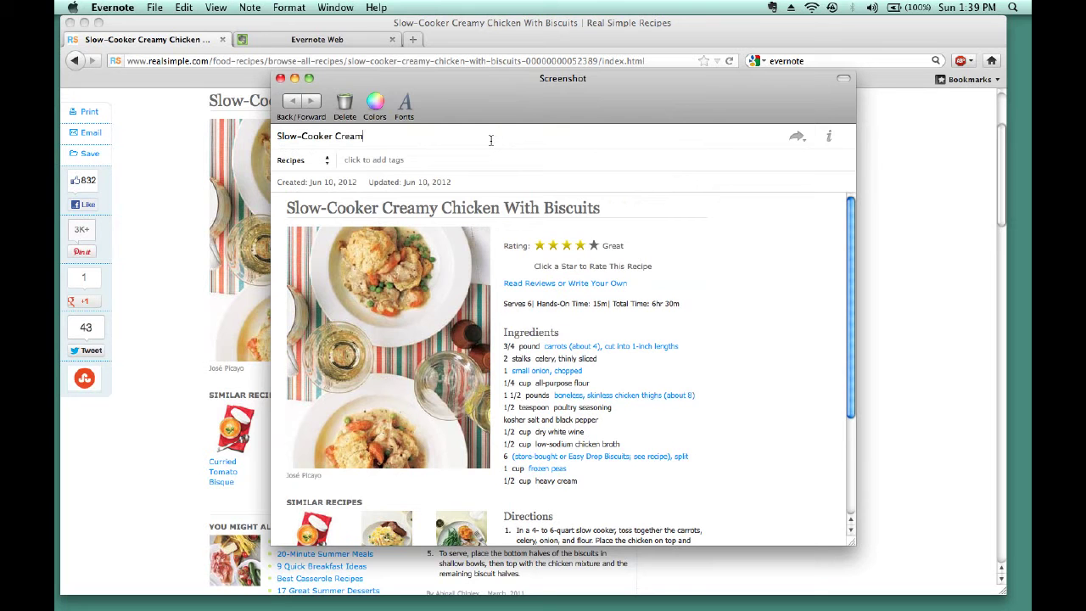
text(y Chicken With Biscuits)
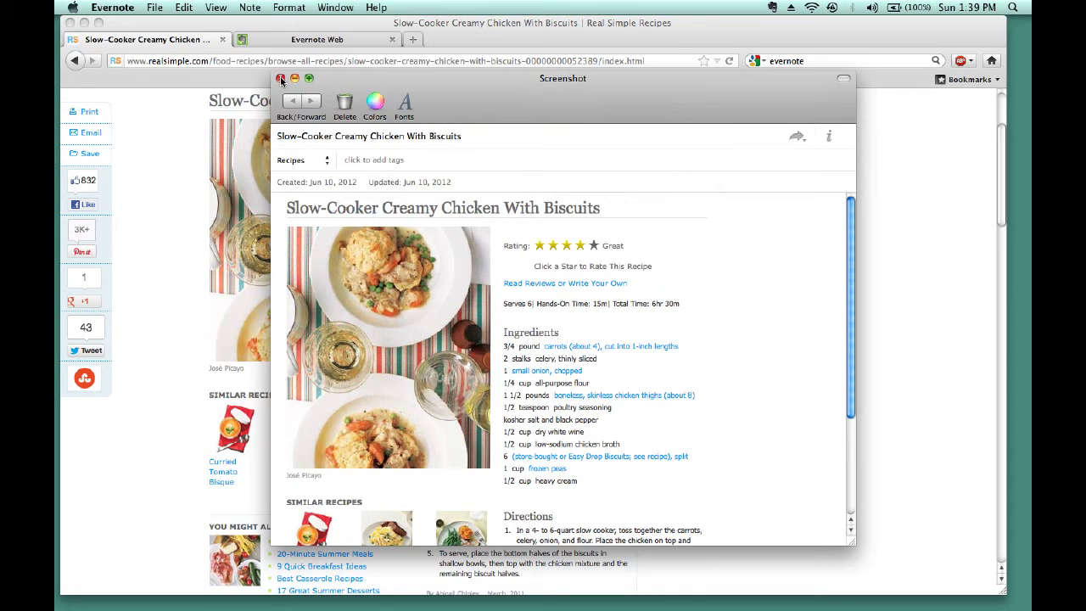
click(281, 79)
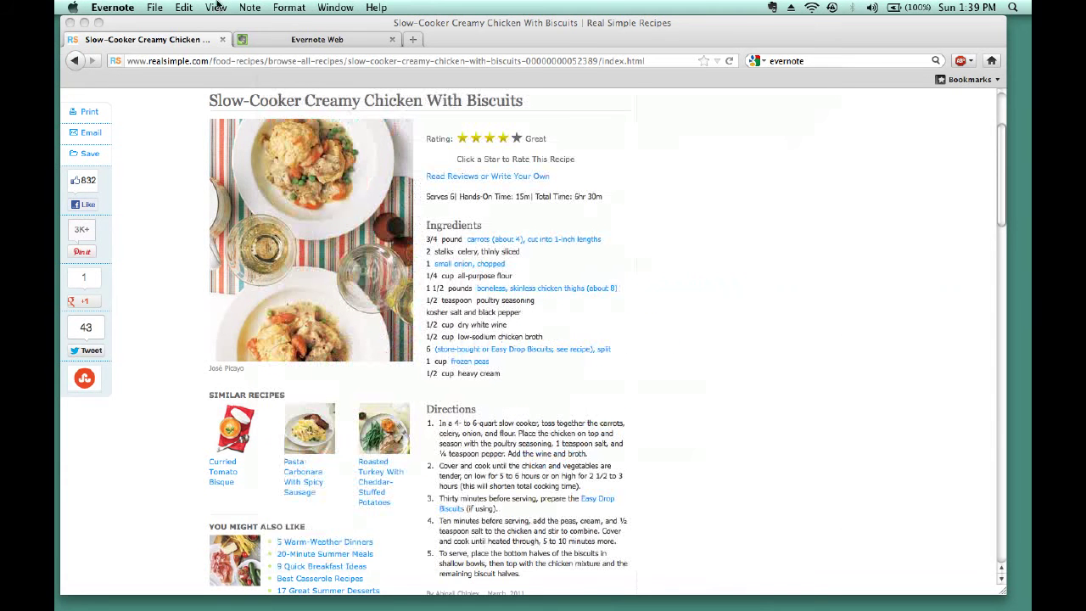
Minimize Firefox and view the Slow-Cooker Creamy Chicken With Biscuits note in Evernote's Recipes notebook
click(85, 24)
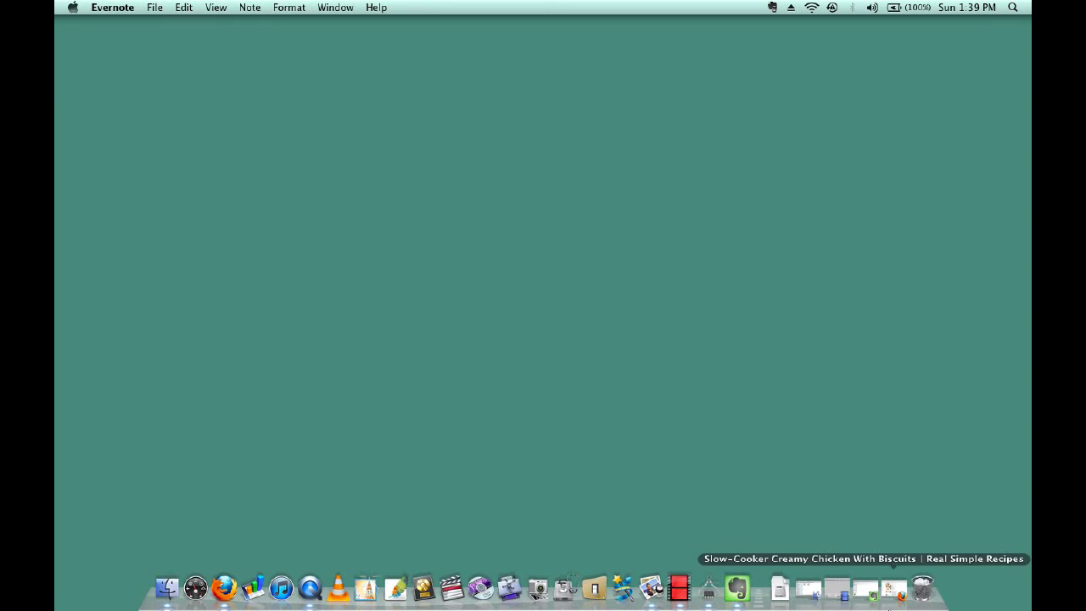
click(867, 590)
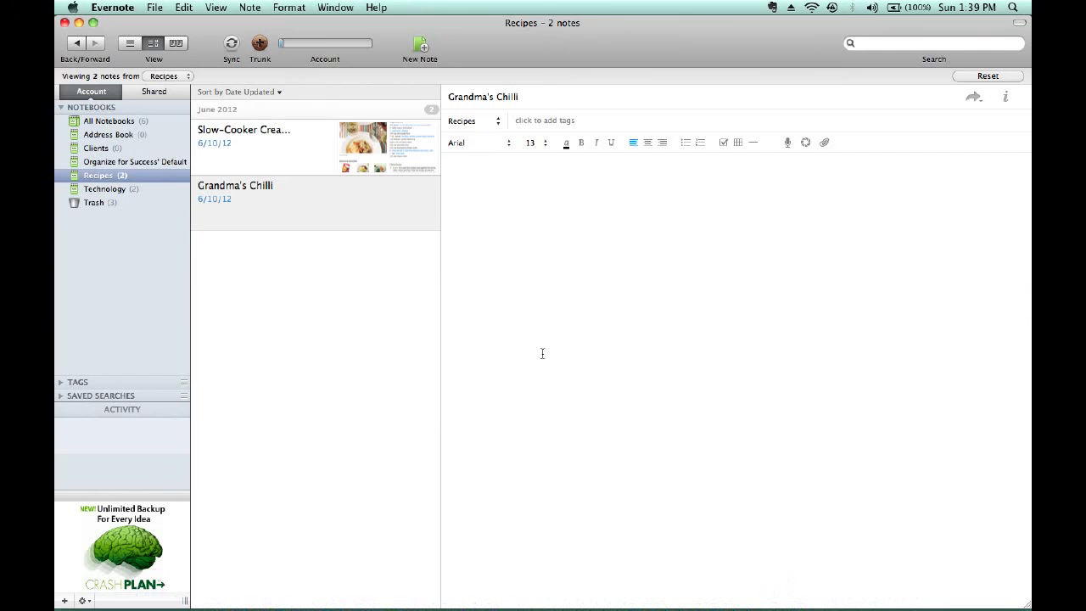
click(253, 141)
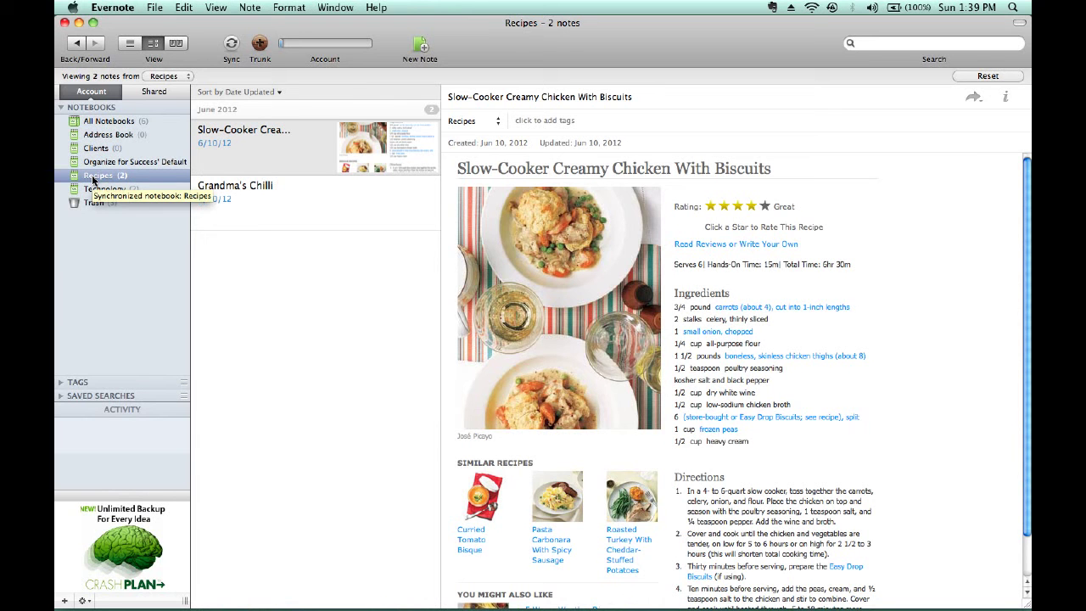
Search all notebooks for 'chicken', then 'chilli', and clear the search
click(109, 122)
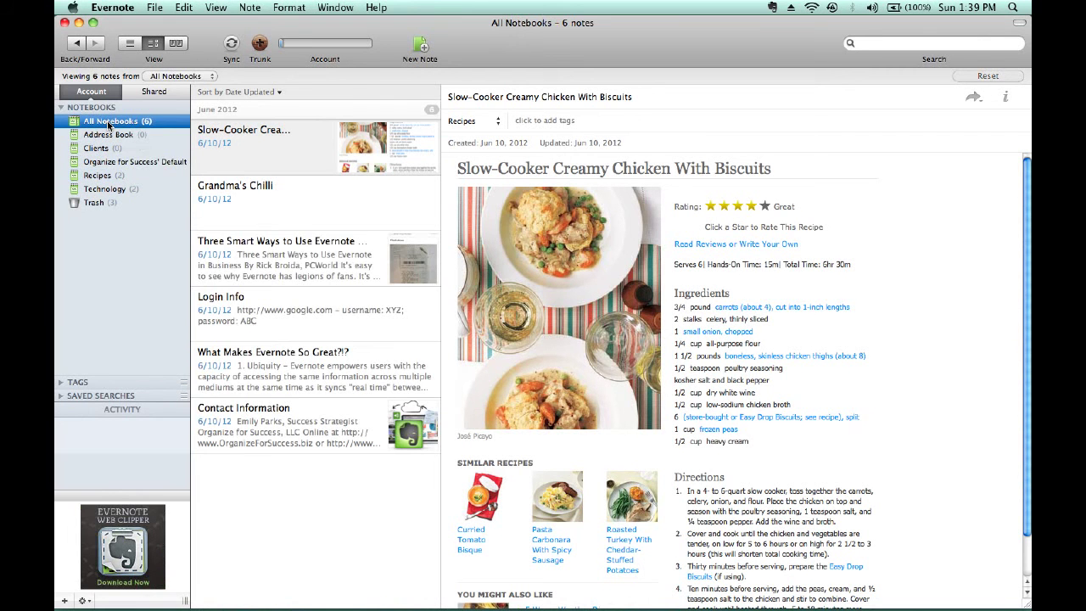
click(894, 41)
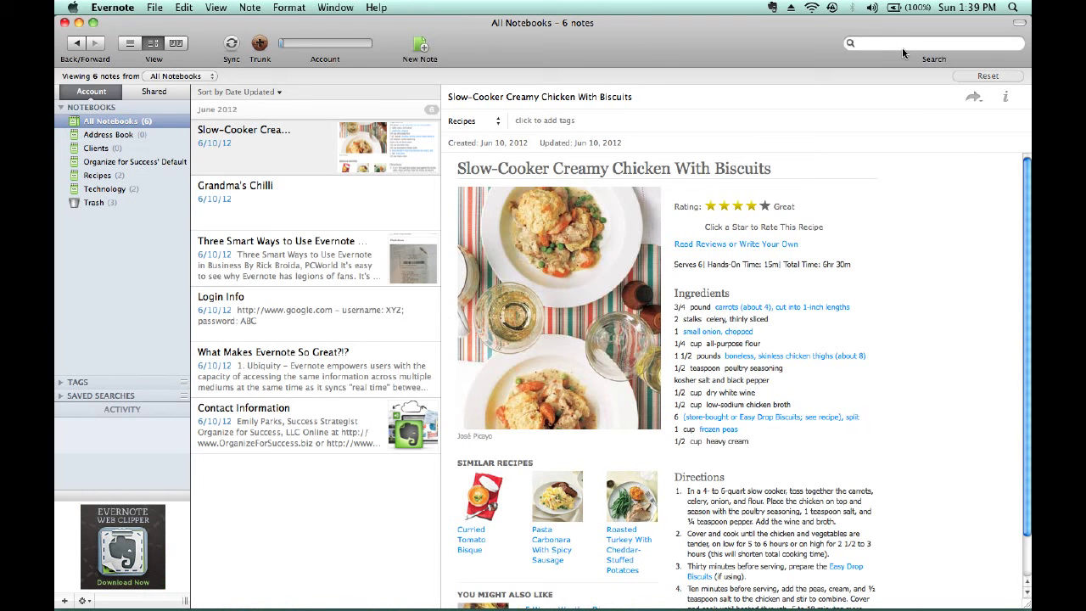
text(ch)
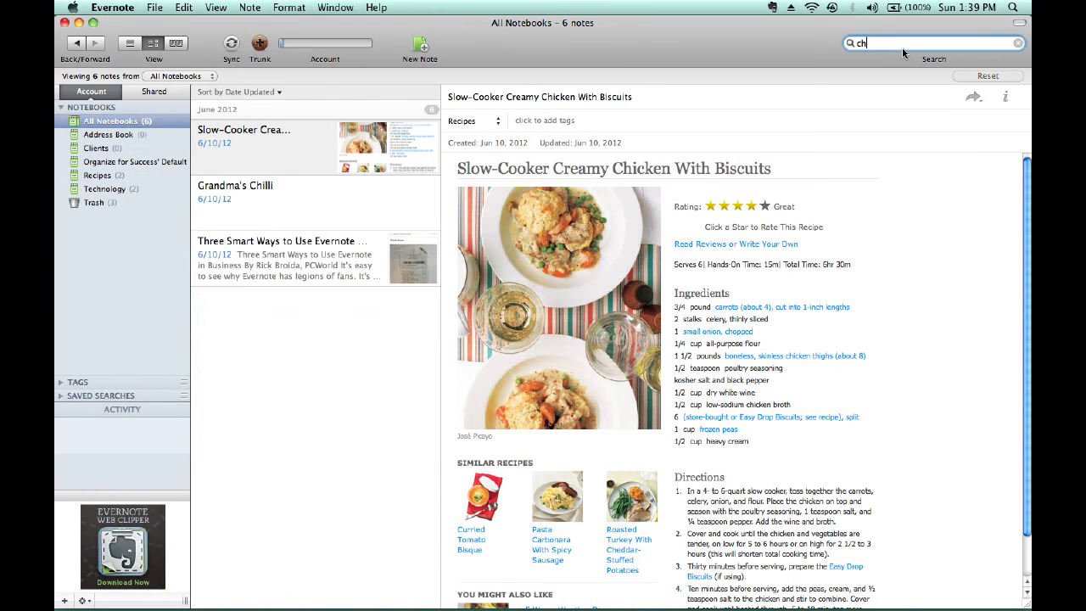
text(icken)
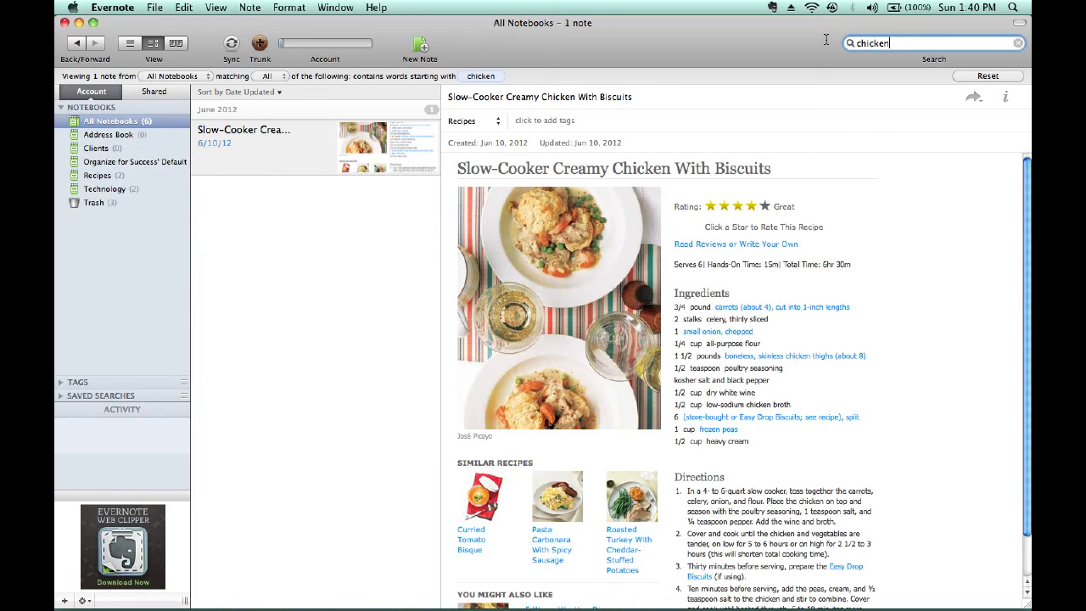
key(super+a)
key(BackSpace)
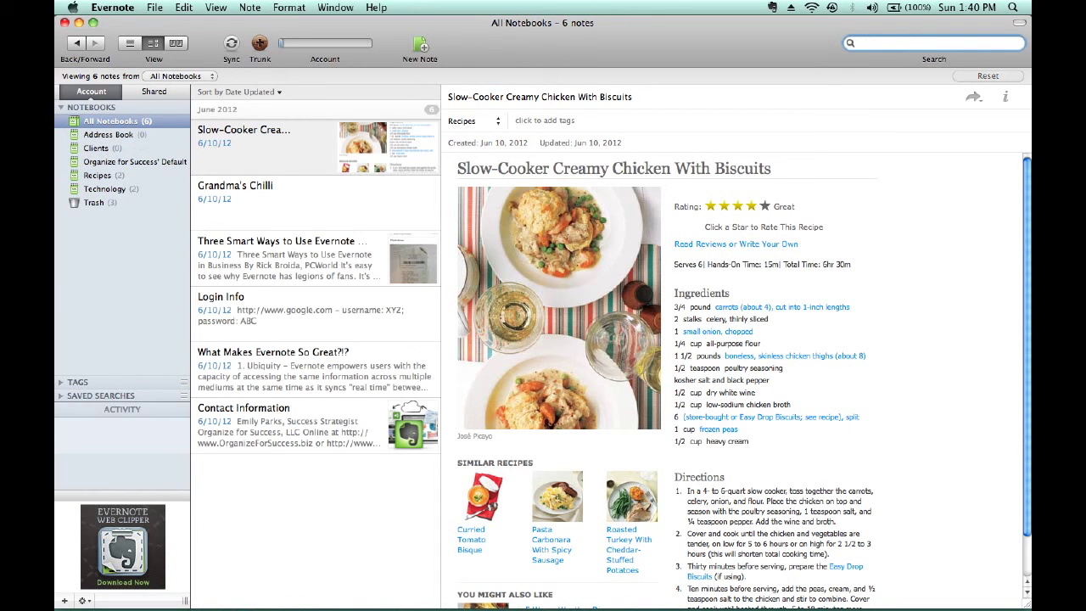
text(chilli)
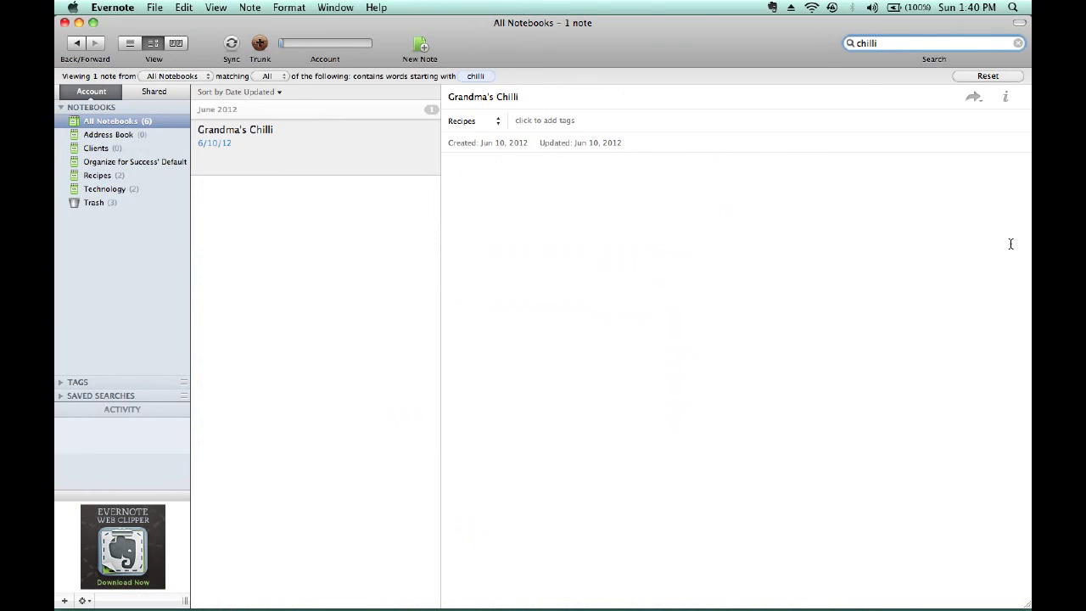
click(1018, 44)
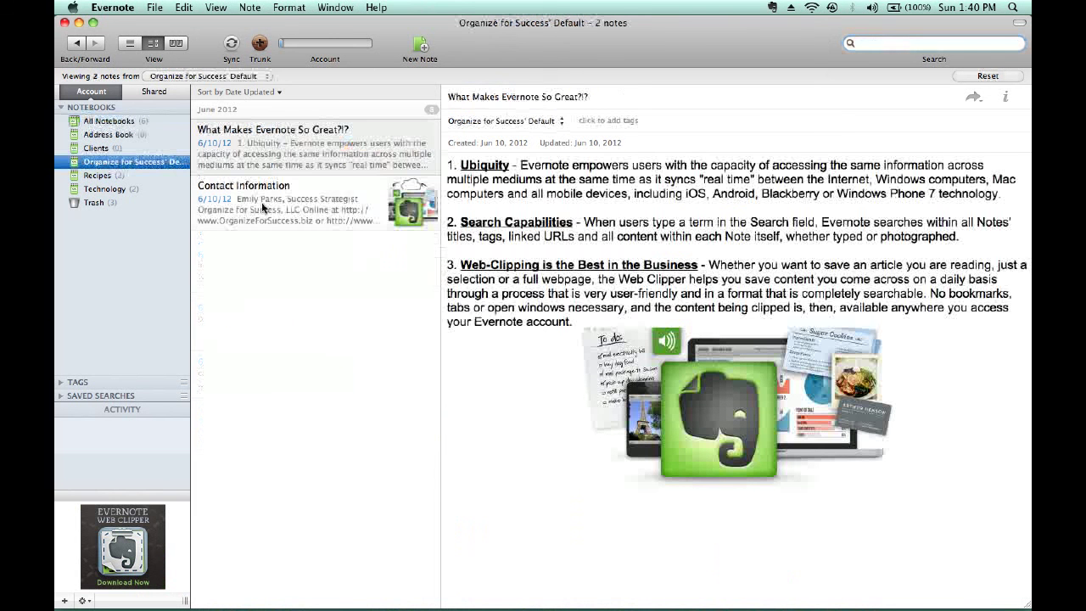
View the Contact Information note from the Organize for Success' Default notebook
click(263, 208)
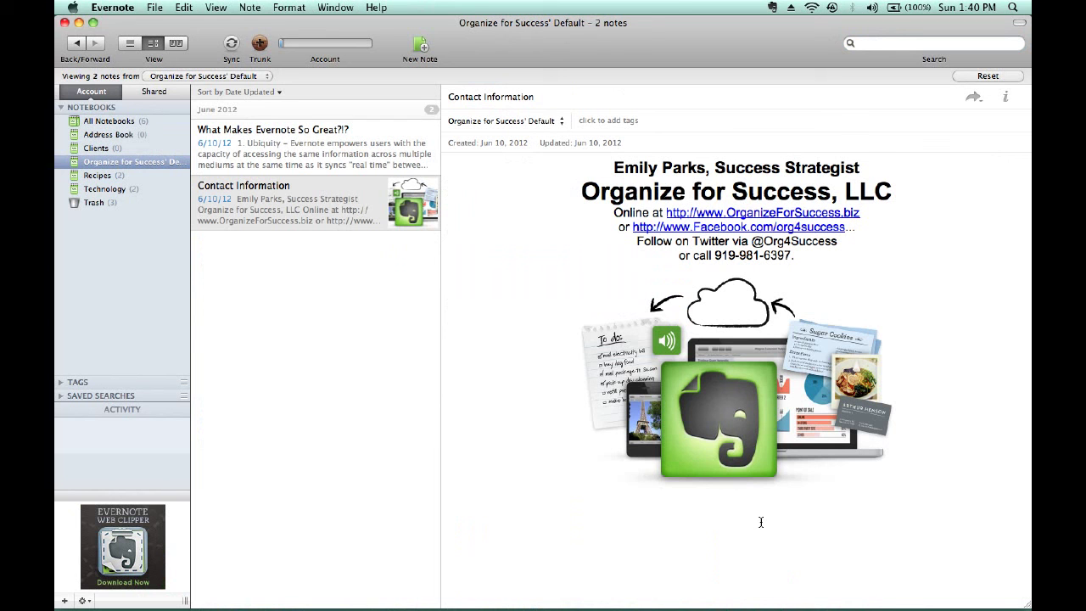
mouse_move(698, 598)
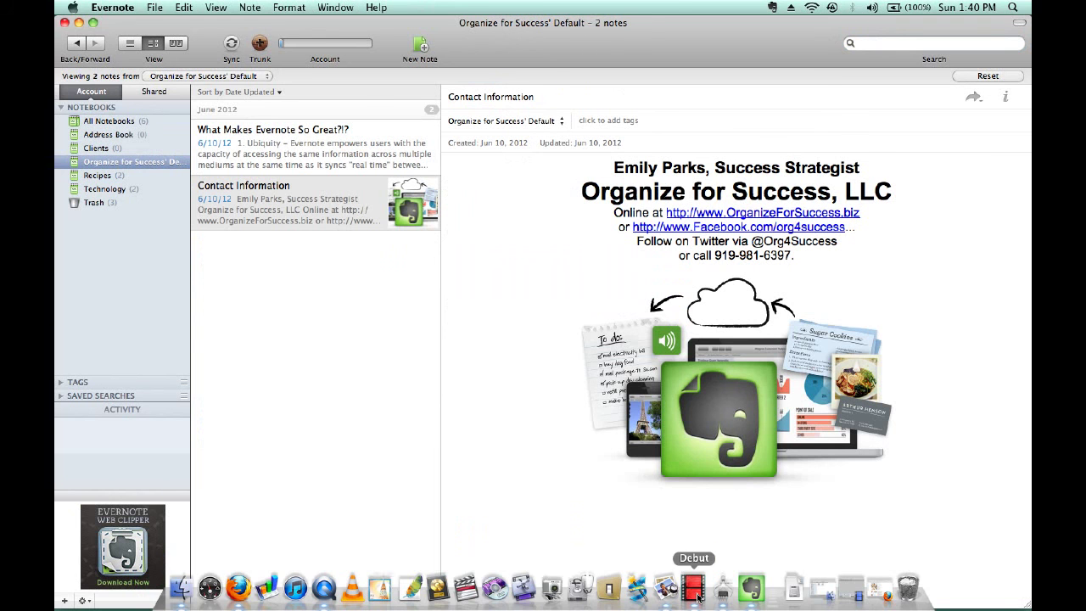